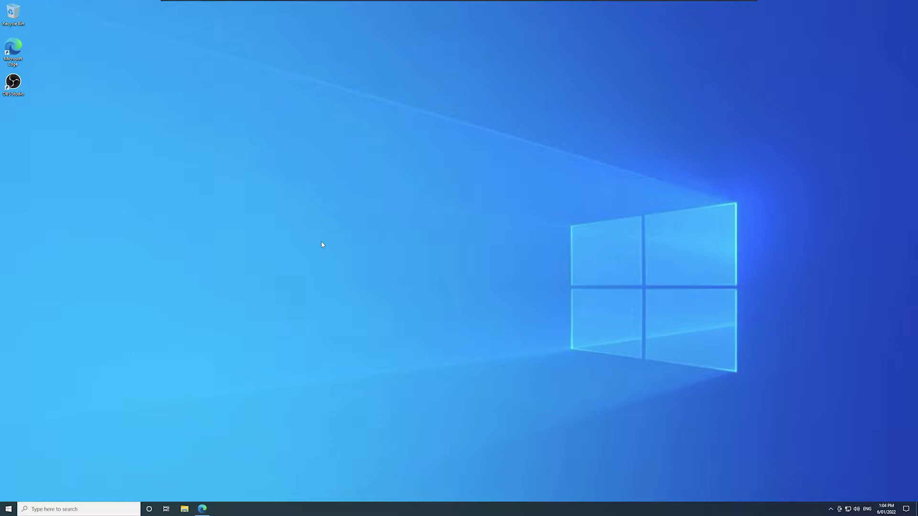
- Download move-transition-2.5.3-windows-installer.zip from the Move transition forum page in Edge
{"action": "left_click", "coordinate": [198, 510]}
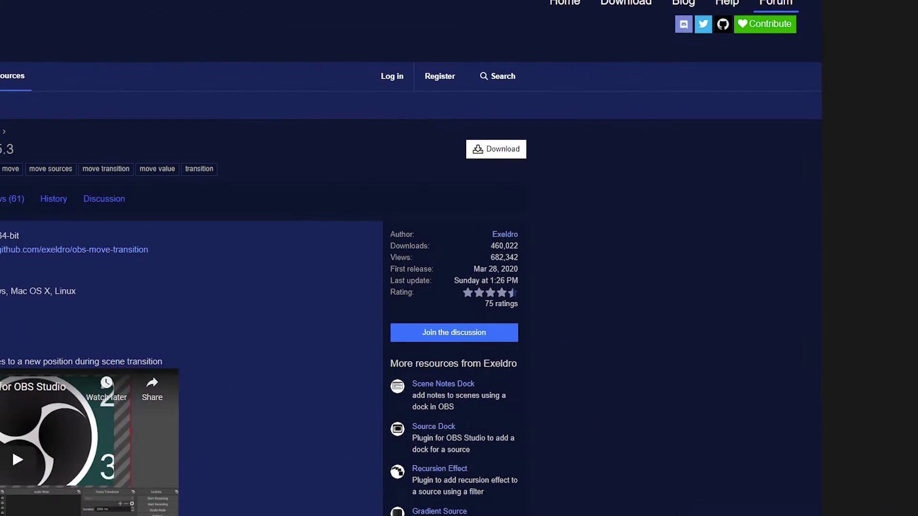
{"action": "left_click", "coordinate": [506, 149]}
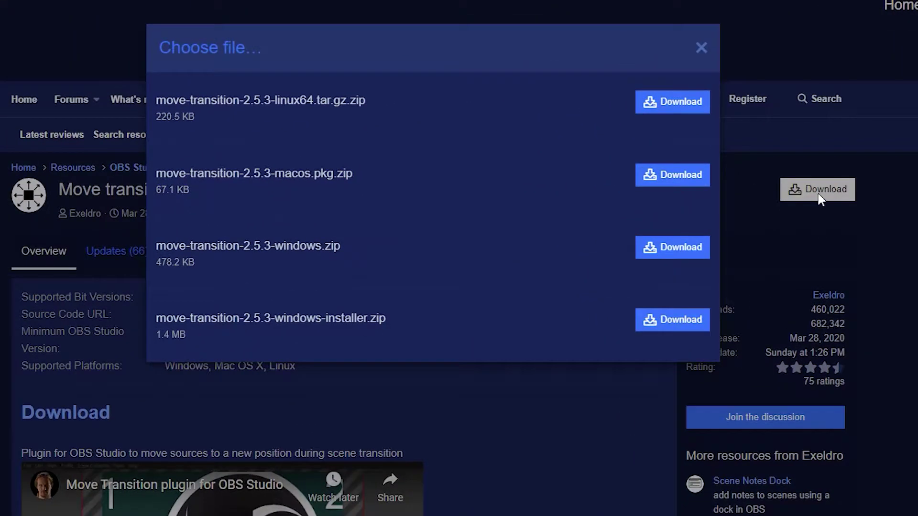
{"action": "left_click", "coordinate": [662, 326]}
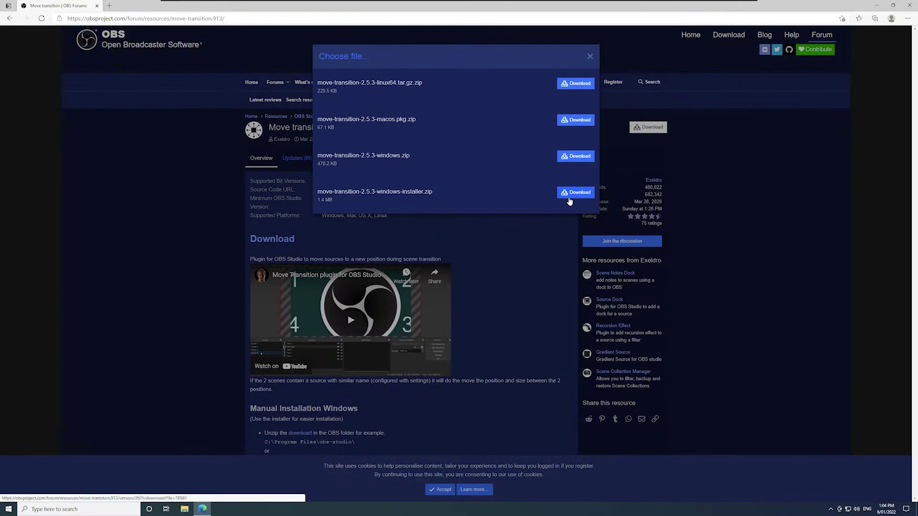
- Extract the move-transition zip from Downloads and run the move-transition-installer inside it
{"action": "left_click", "coordinate": [184, 510]}
{"action": "left_click", "coordinate": [289, 200]}
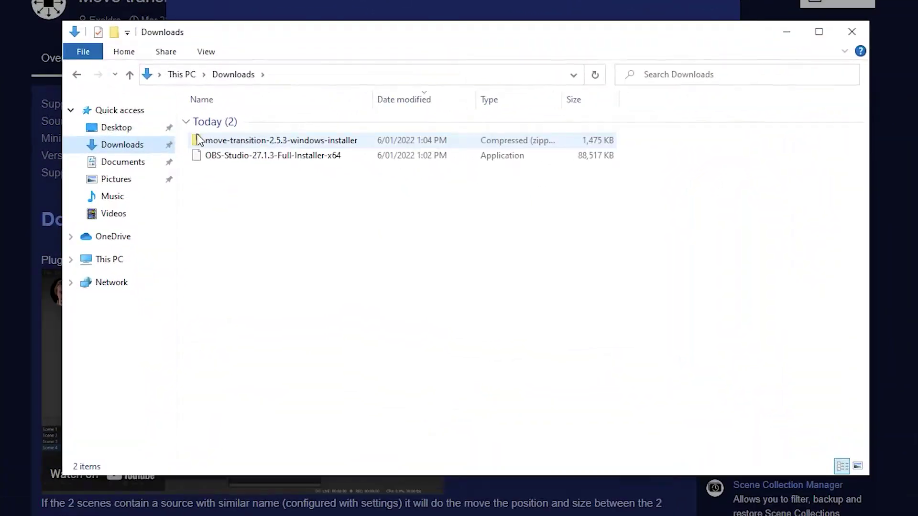
{"action": "left_click", "coordinate": [341, 200]}
{"action": "right_click", "coordinate": [239, 139]}
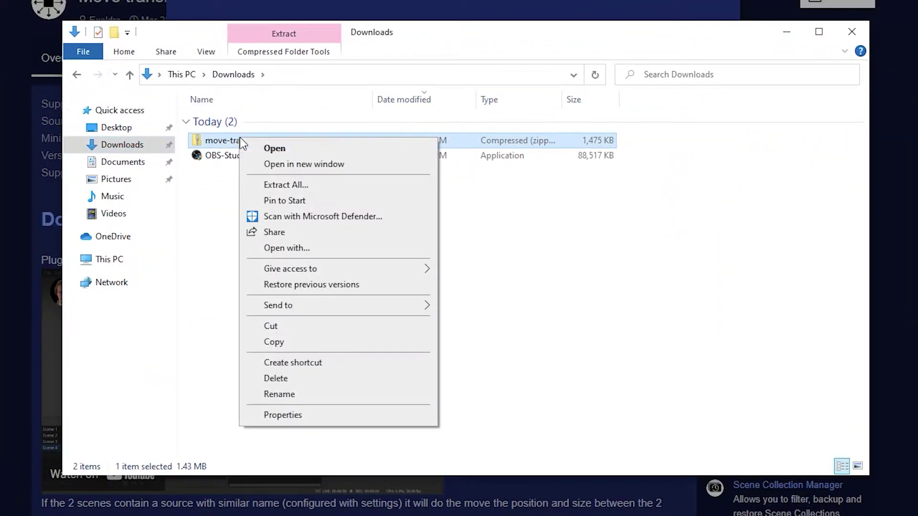
{"action": "left_click", "coordinate": [280, 185]}
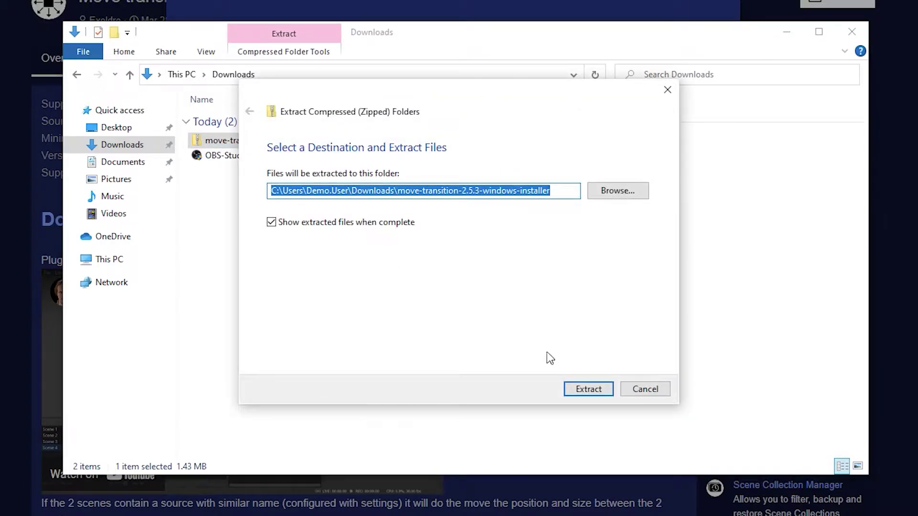
{"action": "left_click", "coordinate": [583, 388]}
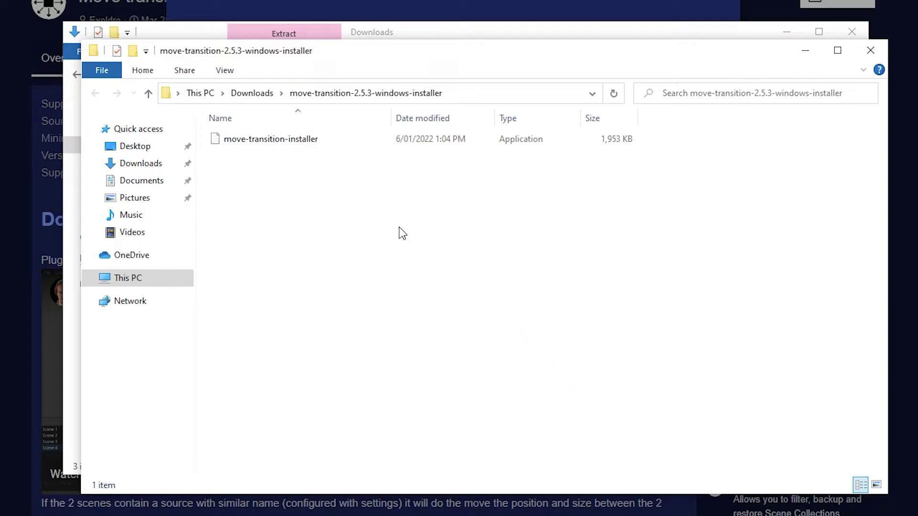
{"action": "double_click", "coordinate": [314, 141]}
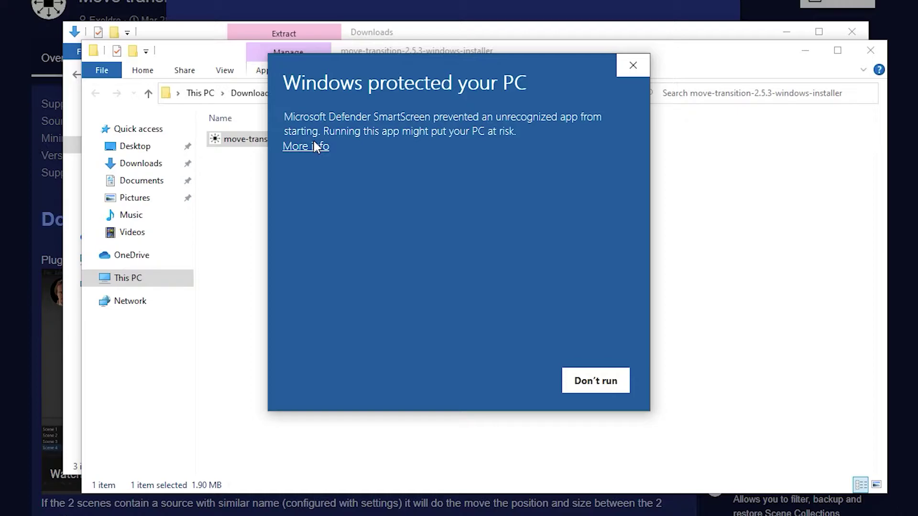
- Bypass SmartScreen and install Move Transition 2.5.3 with default location and Start Menu folder
{"action": "left_click", "coordinate": [306, 146]}
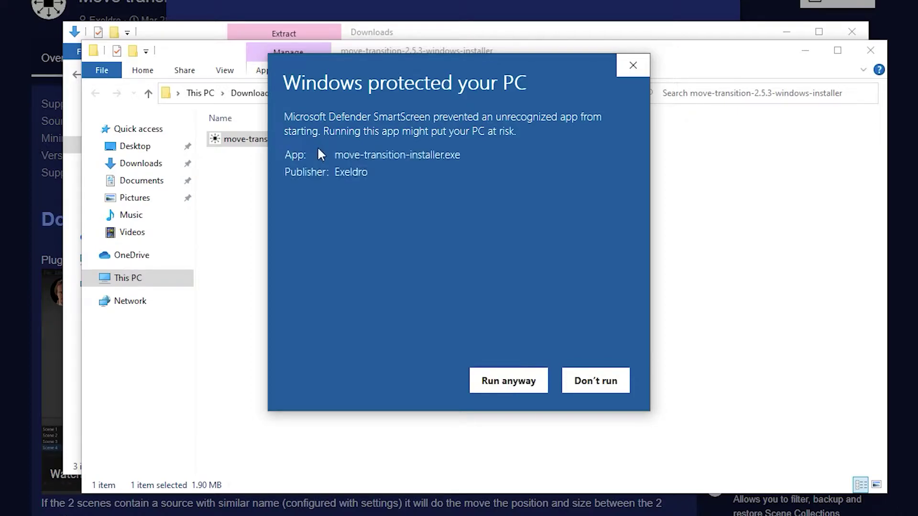
{"action": "left_click", "coordinate": [504, 385]}
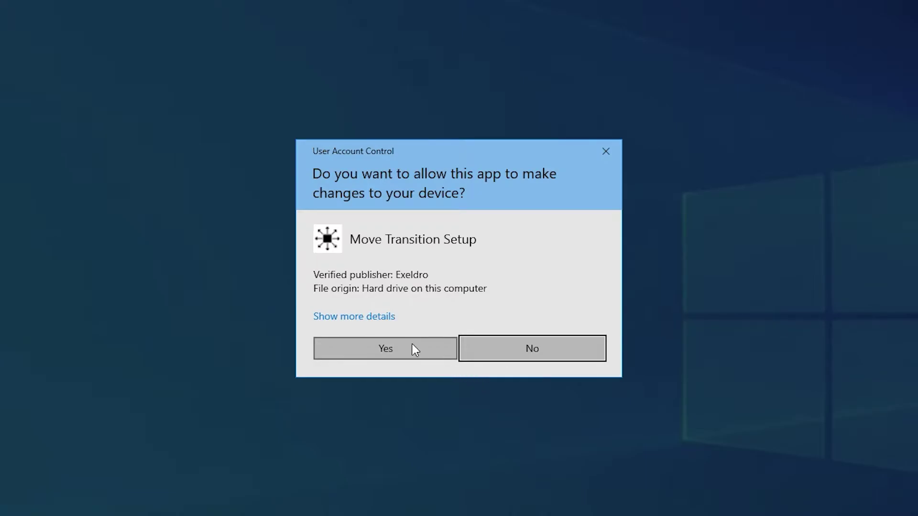
{"action": "left_click", "coordinate": [412, 343]}
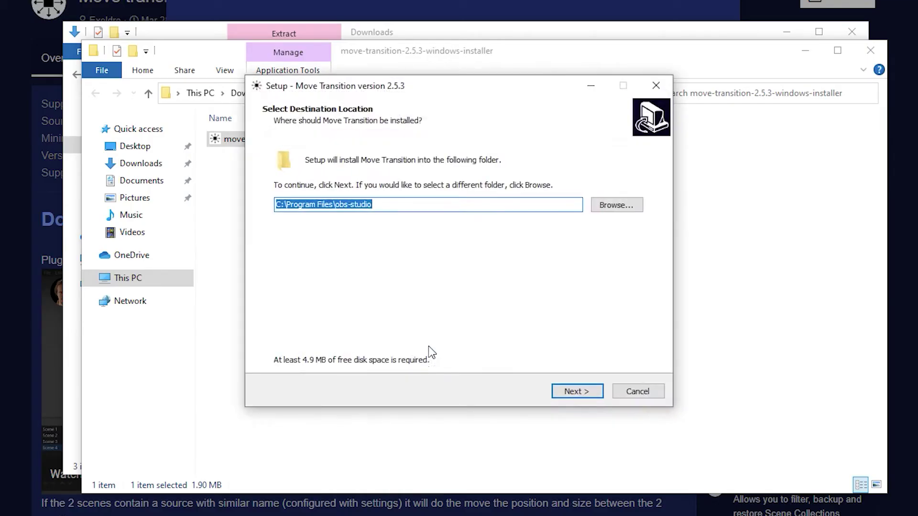
{"action": "left_click", "coordinate": [577, 394]}
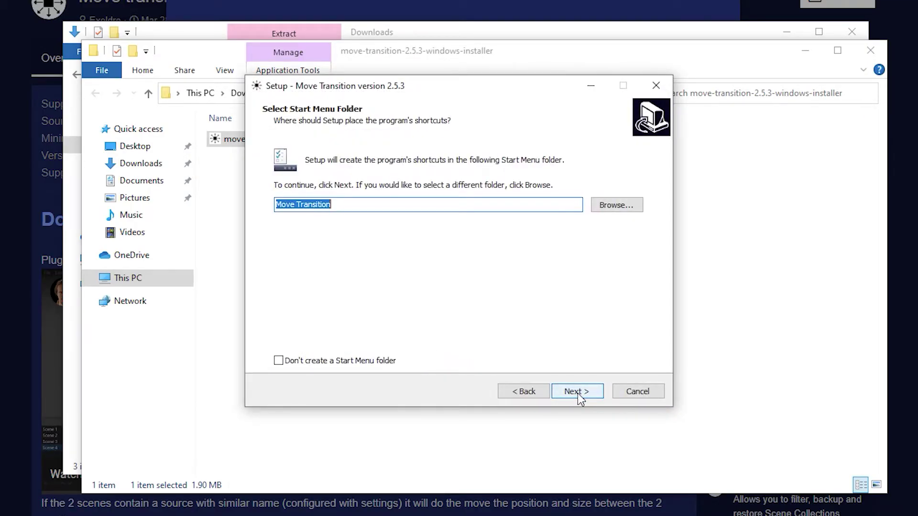
{"action": "left_click", "coordinate": [578, 394]}
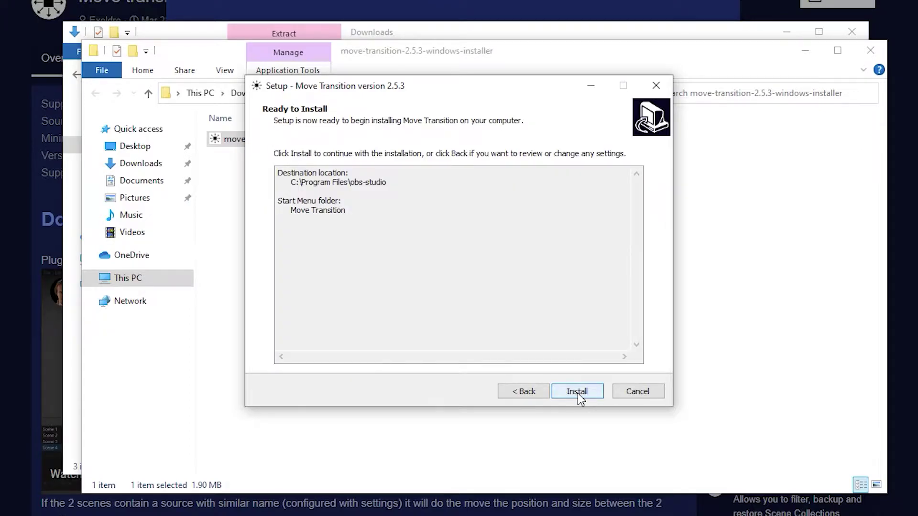
{"action": "left_click", "coordinate": [577, 393]}
{"action": "left_click", "coordinate": [578, 391]}
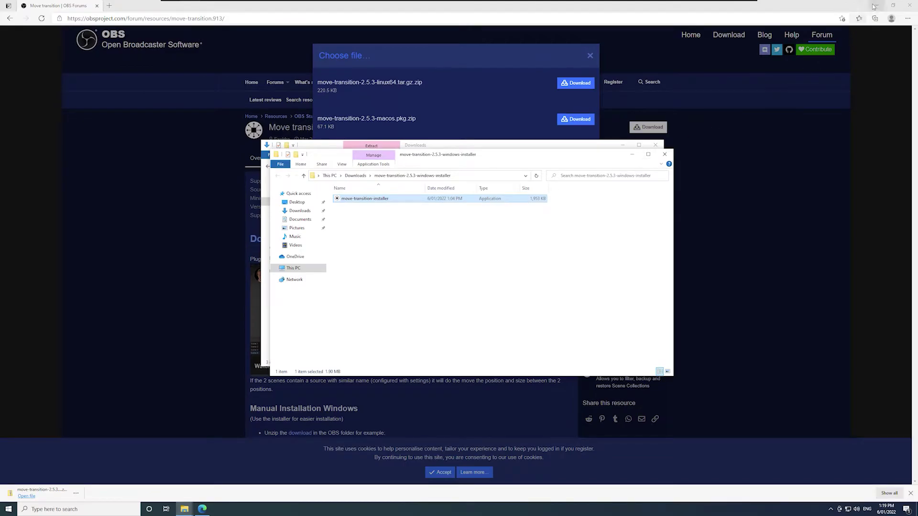
- Launch OBS Studio and add a Move scene transition named 'My Move Transition'
{"action": "left_click", "coordinate": [877, 5]}
{"action": "double_click", "coordinate": [19, 76]}
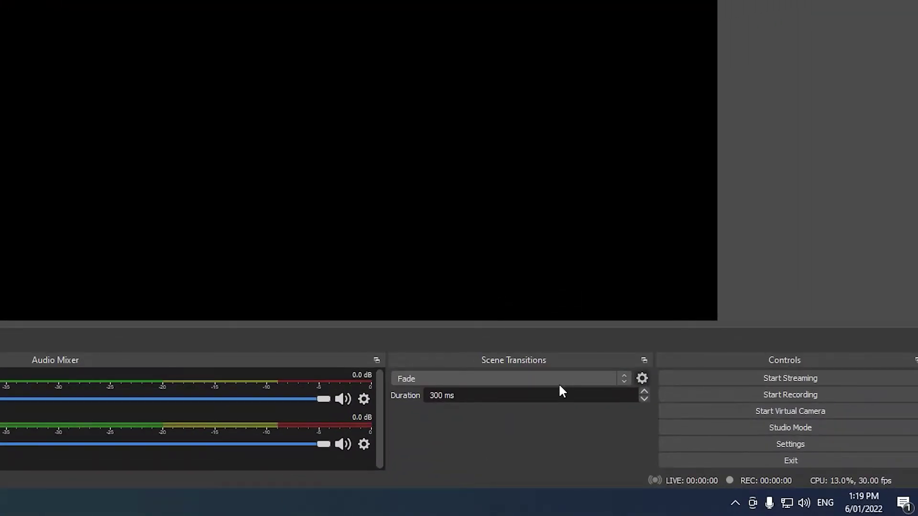
{"action": "left_click", "coordinate": [735, 447]}
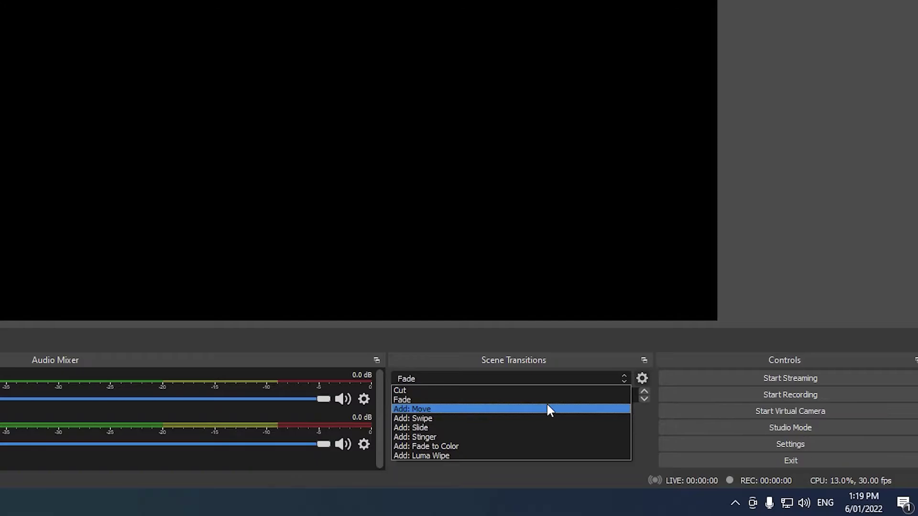
{"action": "left_click", "coordinate": [547, 408]}
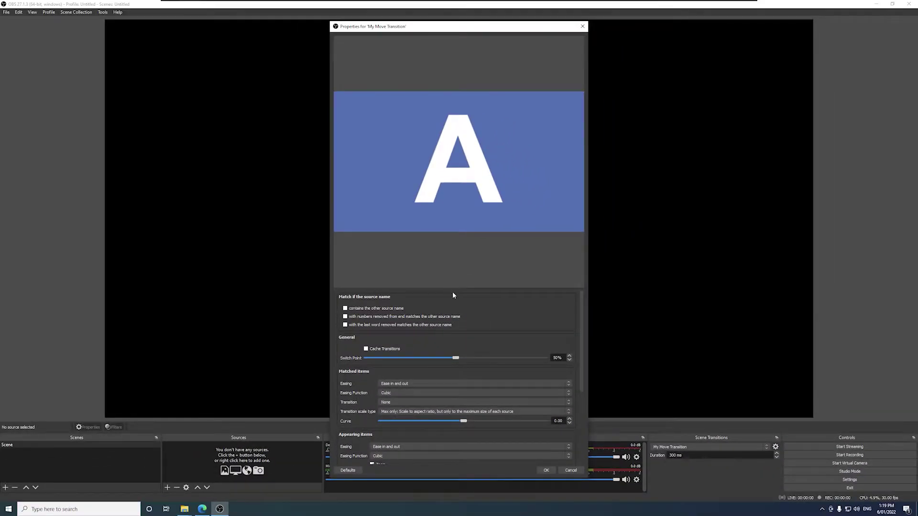
- Drag the preview splitter upward to reveal more Move transition settings
{"action": "left_click_drag", "start_coordinate": [458, 292], "coordinate": [459, 173]}
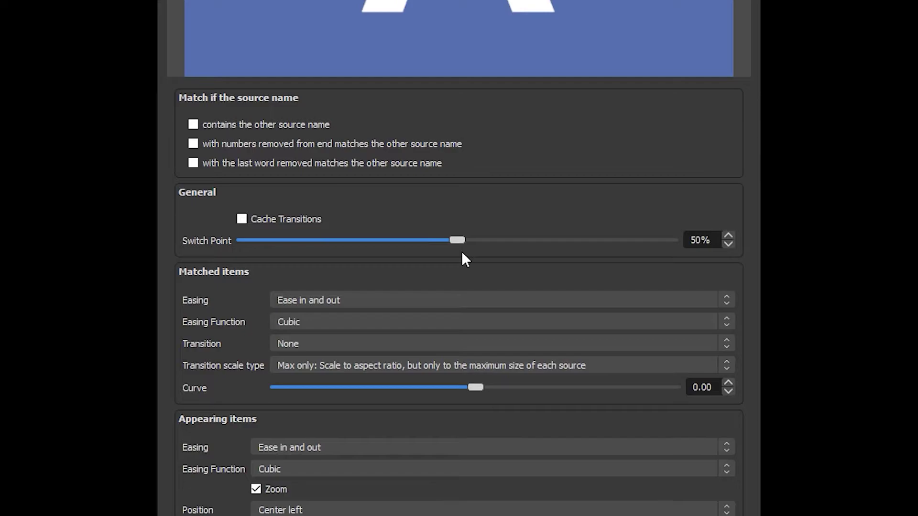
{"action": "left_click", "coordinate": [437, 300]}
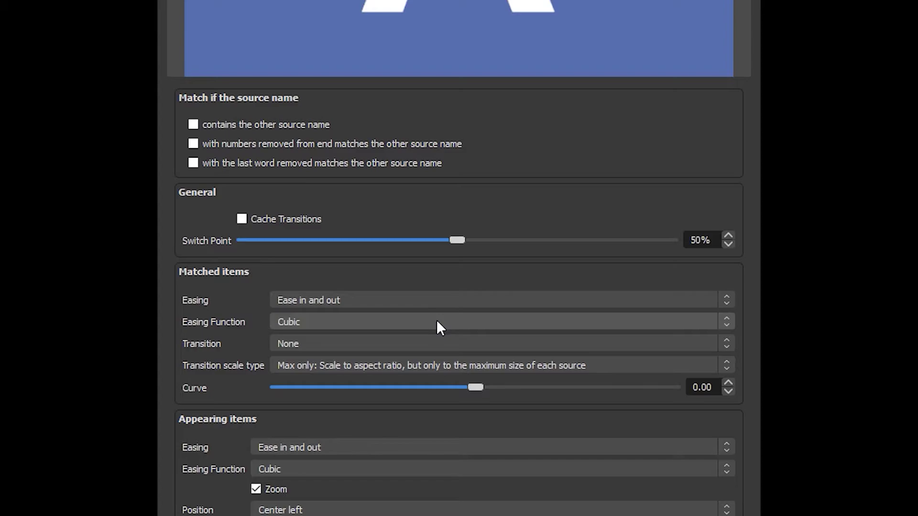
{"action": "left_click", "coordinate": [440, 328]}
{"action": "left_click", "coordinate": [437, 344]}
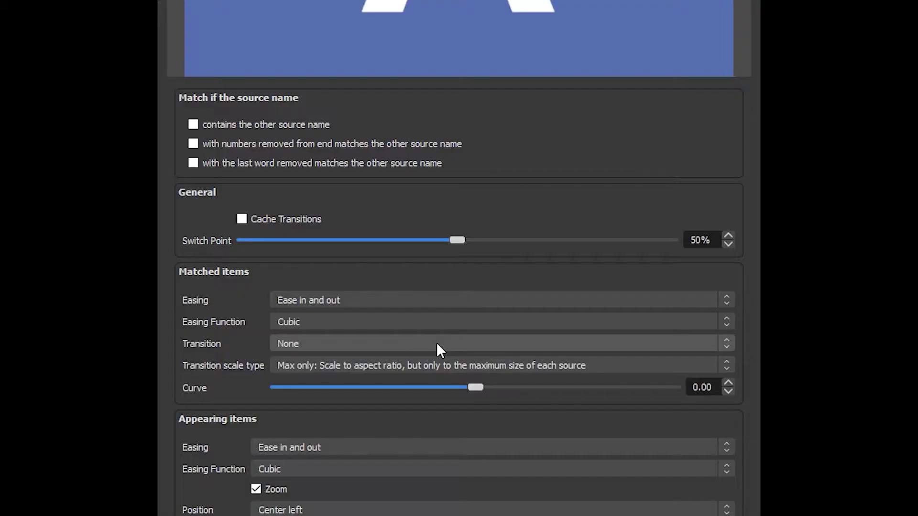
{"action": "left_click", "coordinate": [434, 366]}
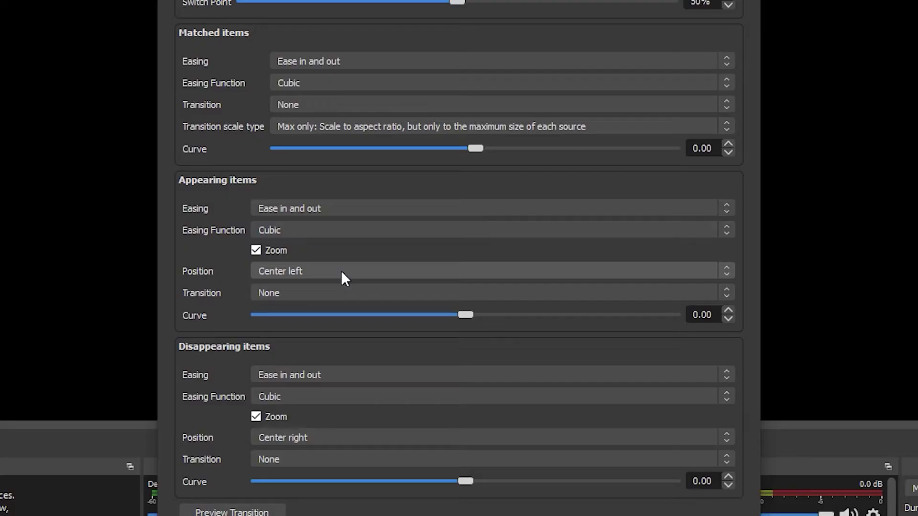
- Review the Appearing items Position options, keeping Center left
{"action": "left_click", "coordinate": [341, 271]}
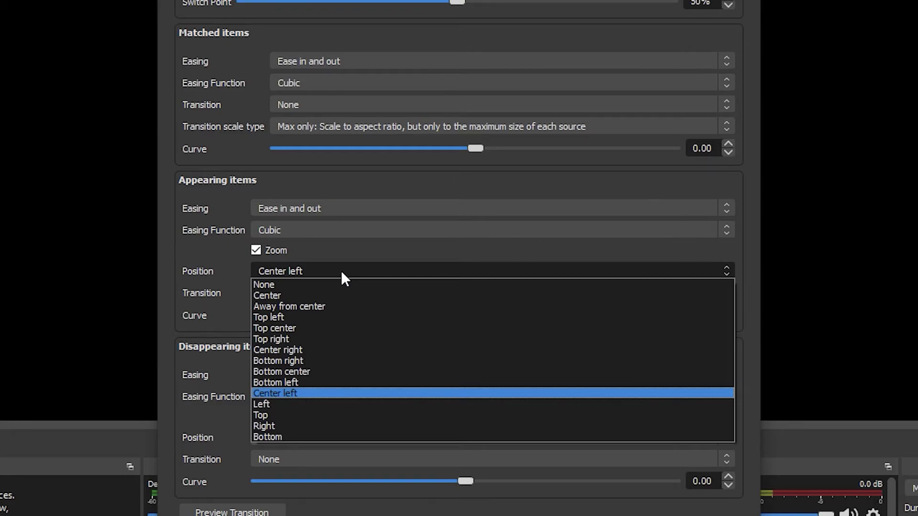
{"action": "left_click", "coordinate": [344, 278]}
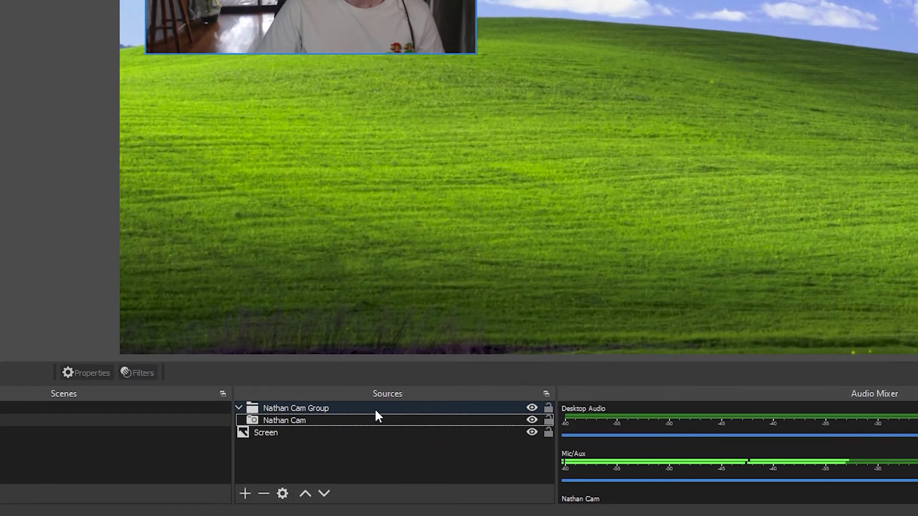
- Open the camera group's Filters window and choose to add a Move Source filter
{"action": "right_click", "coordinate": [232, 446]}
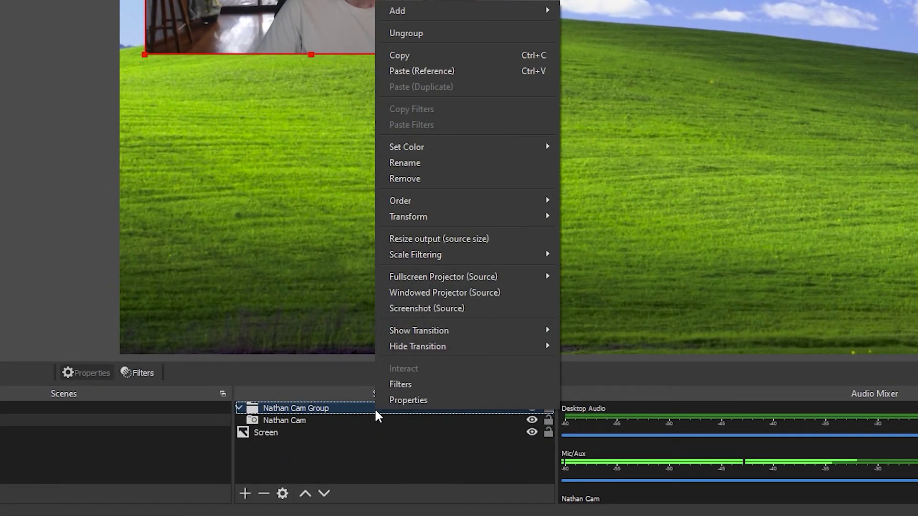
{"action": "left_click", "coordinate": [402, 385]}
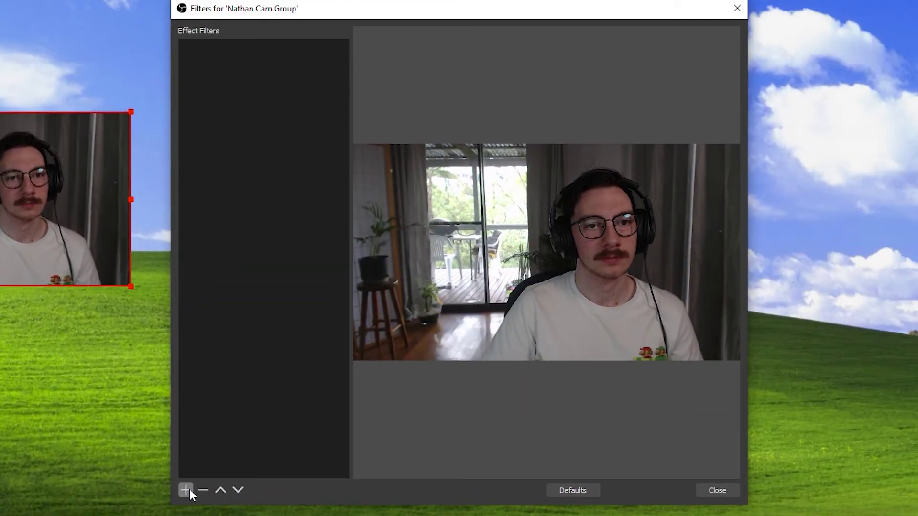
{"action": "left_click", "coordinate": [186, 491]}
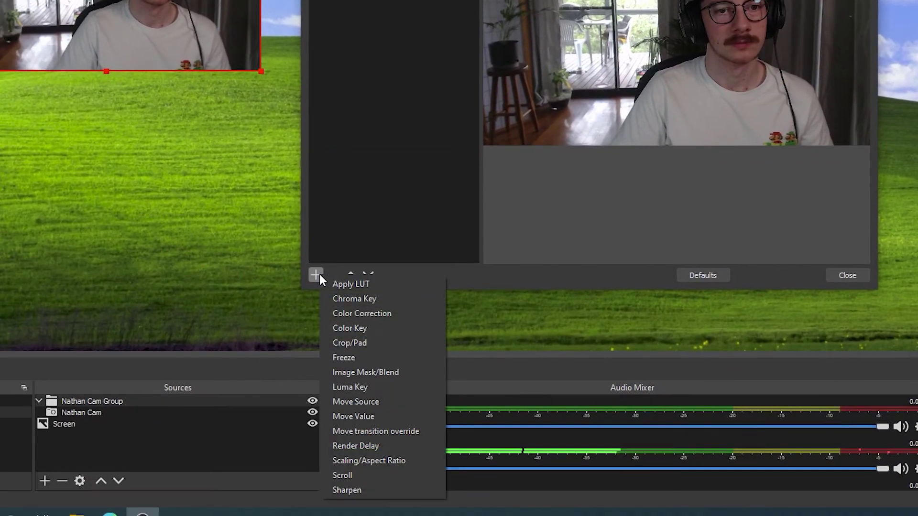
{"action": "left_click", "coordinate": [363, 402]}
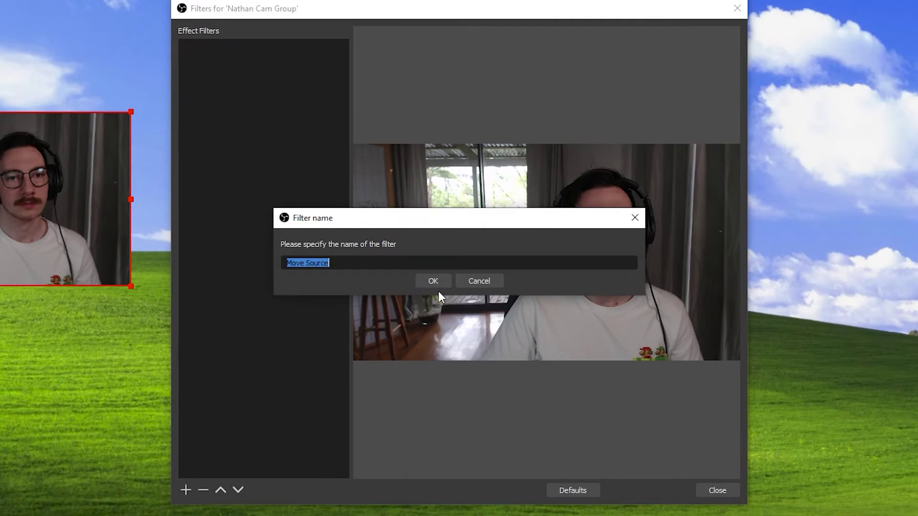
- Accept the default filter name to add the Move Source filter
{"action": "left_click", "coordinate": [440, 285]}
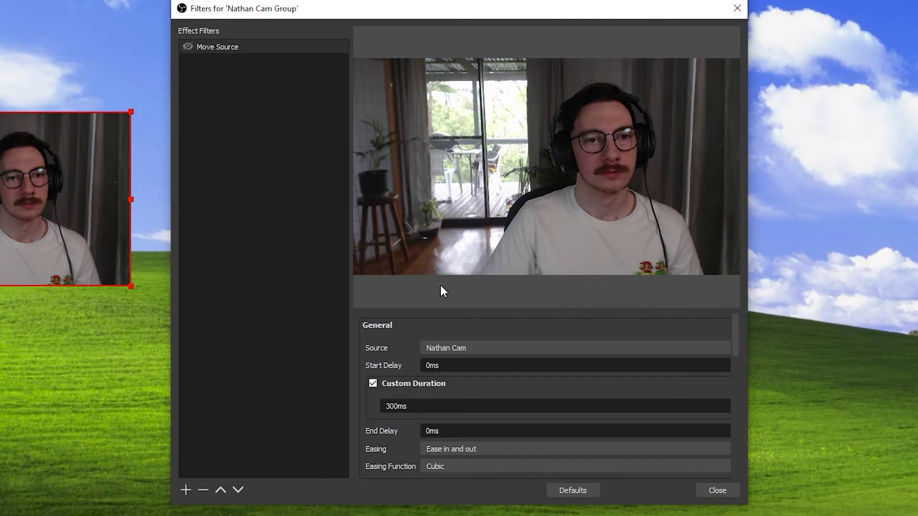